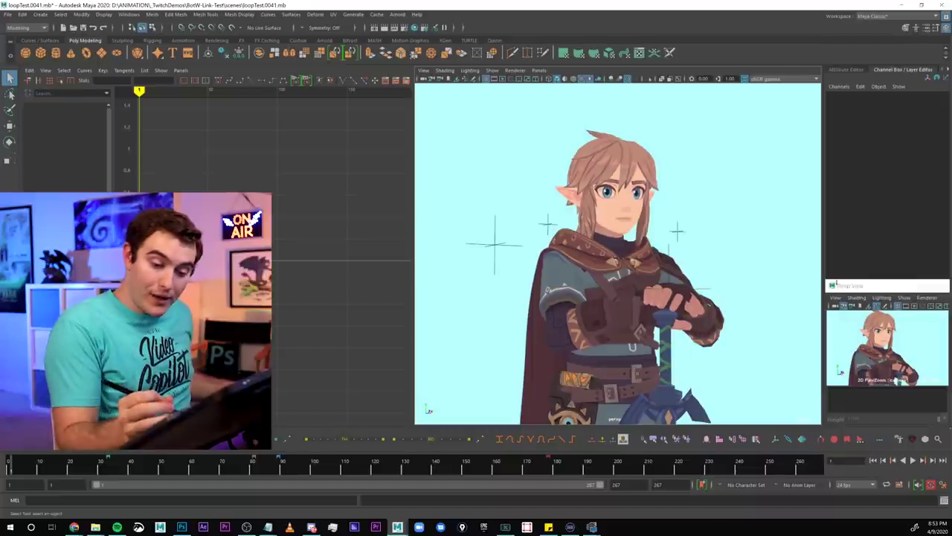
# - Enlarge the floating camera view and try a small move of the locator beside the left shoulder
pyautogui.moveTo(826, 280); pyautogui.dragTo(335, 80)
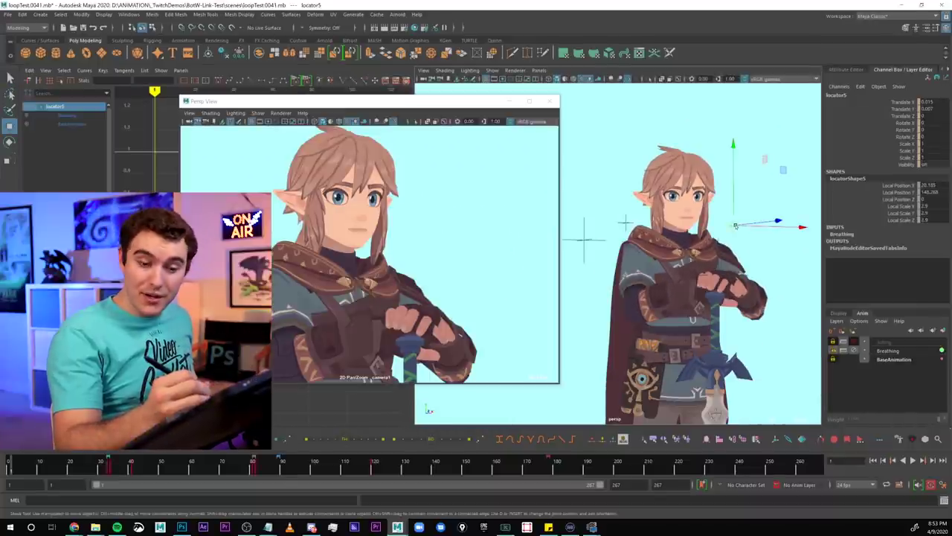
pyautogui.moveTo(735, 226); pyautogui.dragTo(739, 222)
pyautogui.hotkey('ctrl', 'z')
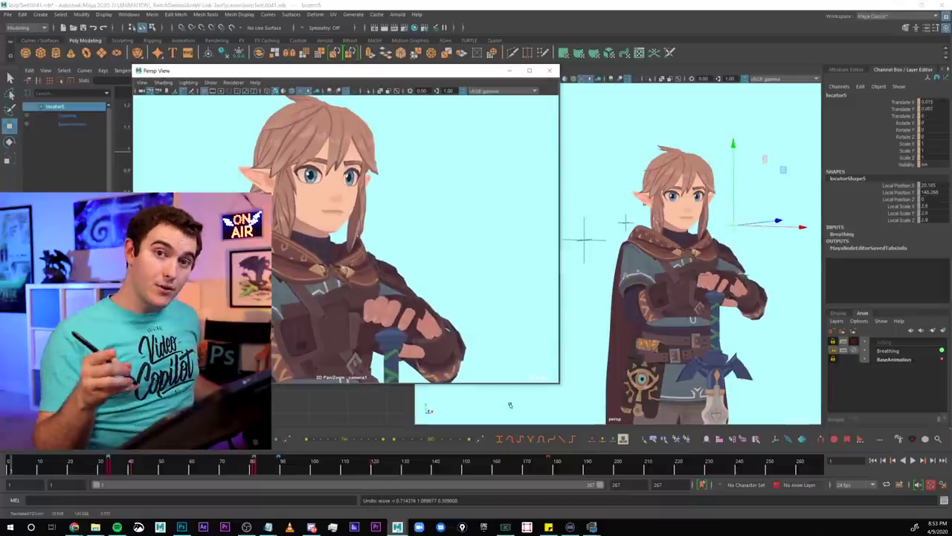
# - Use 2D pan and zoom in the enlarged camera view to inspect the character without moving the camera
pyautogui.press('\\')
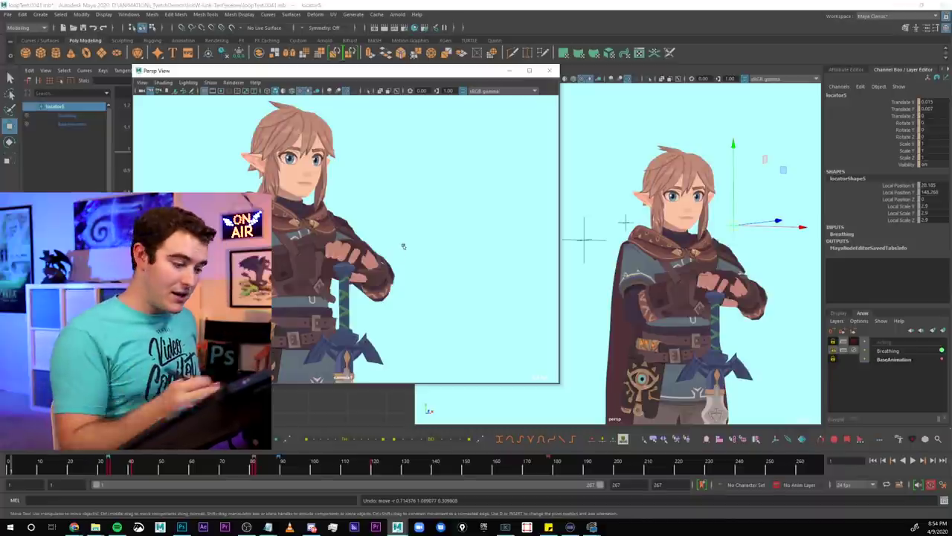
pyautogui.press('\\')
pyautogui.moveTo(335, 215); pyautogui.dragTo(524, 182, button='right')
pyautogui.moveTo(216, 138); pyautogui.dragTo(297, 274, button='middle')
pyautogui.moveTo(296, 274); pyautogui.dragTo(411, 256, button='right')
pyautogui.press('\\')
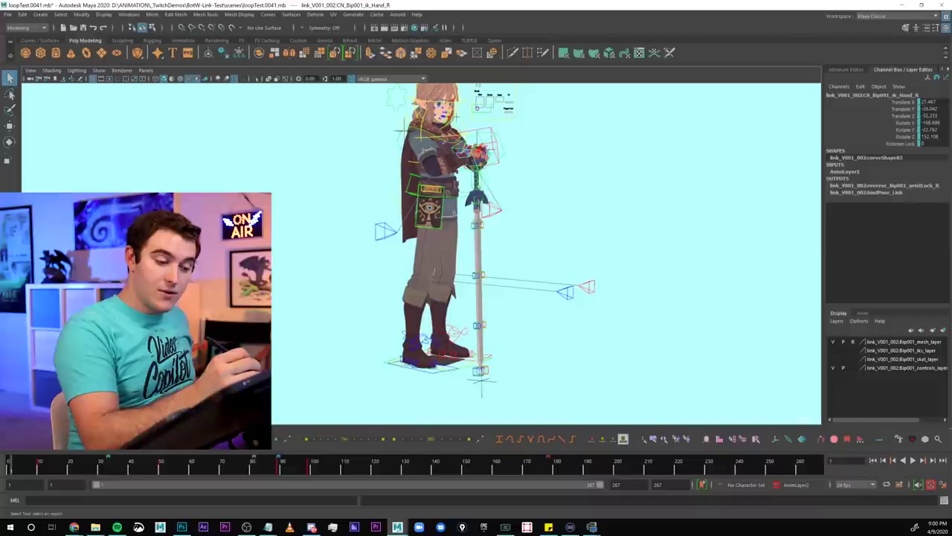
# - Try moving the control at the sword's tip, undo the move and clear the selection
pyautogui.click(484, 371)
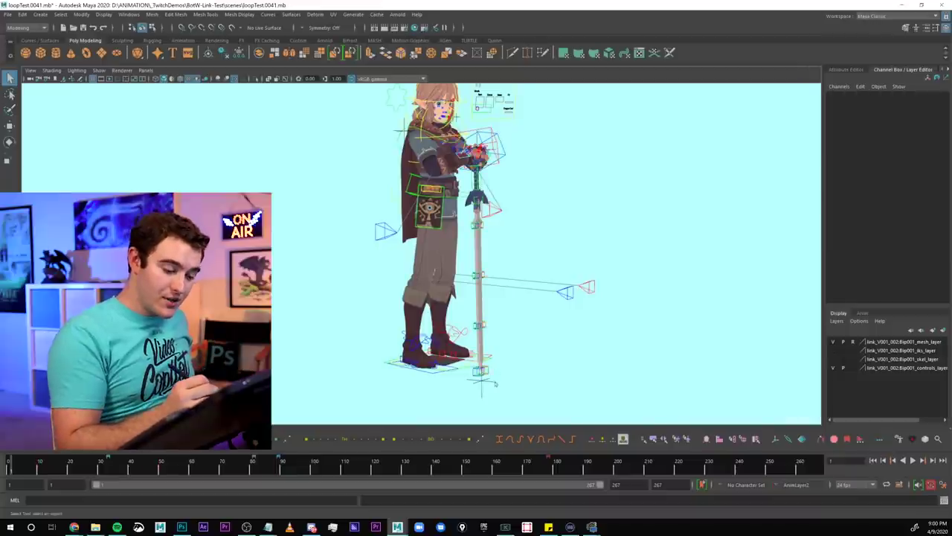
pyautogui.press('e')
pyautogui.press('w')
pyautogui.moveTo(484, 372); pyautogui.dragTo(566, 383)
pyautogui.hotkey('ctrl', 'z')
pyautogui.press('q')
pyautogui.click(549, 206)
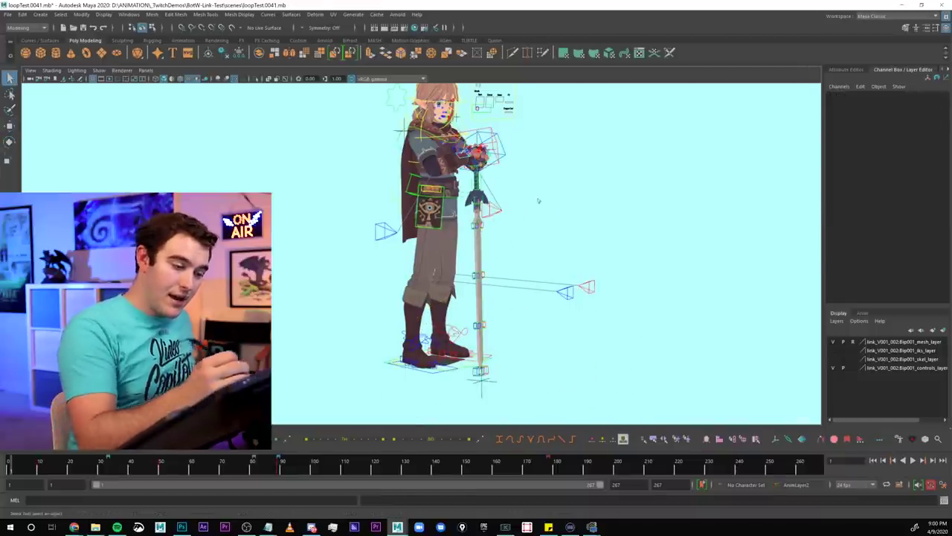
# - Try moving the right hand's IK control on the sword hilt and undo the move
pyautogui.click(503, 155)
pyautogui.press('w')
pyautogui.moveTo(482, 156)
pyautogui.mouseDown()
pyautogui.moveTo(503, 152)
pyautogui.moveTo(476, 158)
pyautogui.mouseUp()
pyautogui.moveTo(476, 158)
pyautogui.keyDown('alt'); pyautogui.mouseDown()
pyautogui.moveTo(535, 159)
pyautogui.moveTo(450, 162)
pyautogui.moveTo(491, 160)
pyautogui.moveTo(469, 152)
pyautogui.moveTo(478, 150)
pyautogui.mouseUp(); pyautogui.keyUp('alt')
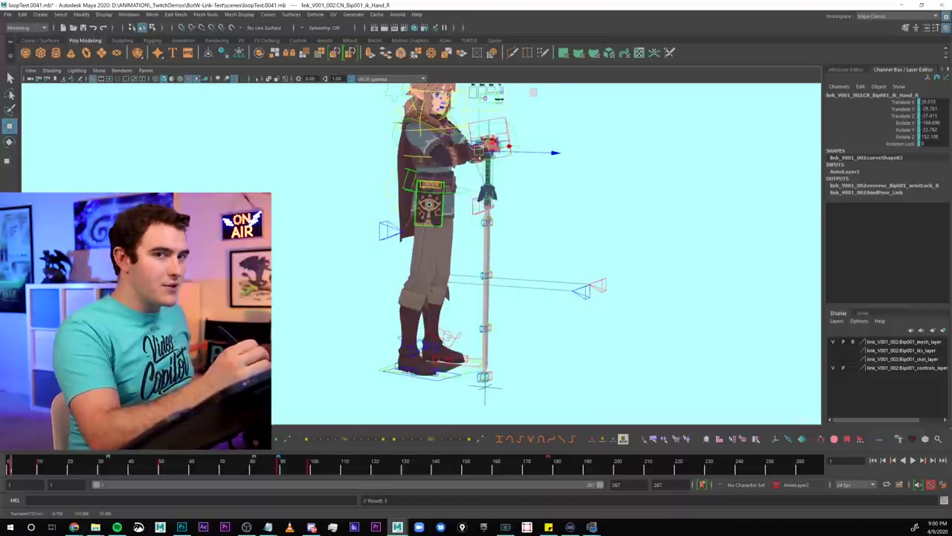
pyautogui.hotkey('ctrl', 'z')
pyautogui.press('q')
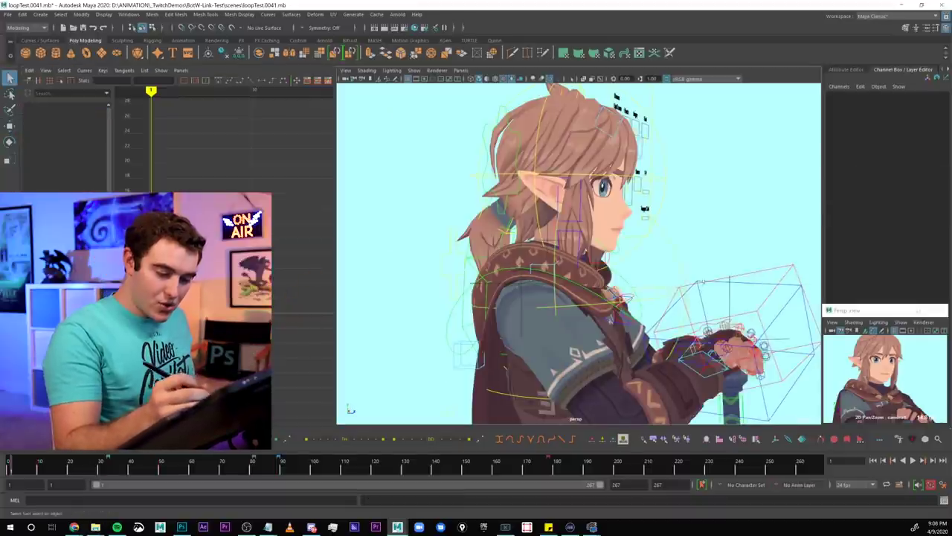
# - Try moving the BendySpineMain control at the character's chest and undo the move
pyautogui.click(663, 259)
pyautogui.press('w')
pyautogui.keyDown('alt'); pyautogui.moveTo(619, 322); pyautogui.dragTo(595, 276, button='right'); pyautogui.keyUp('alt')
pyautogui.moveTo(578, 276); pyautogui.dragTo(550, 308)
pyautogui.hotkey('ctrl', 'z')
pyautogui.press('q')
pyautogui.keyDown('alt'); pyautogui.moveTo(595, 319); pyautogui.dragTo(677, 305, button='right'); pyautogui.keyUp('alt')
# - Try rotating the BendySpineMain chest control and undo the rotation
pyautogui.press('w')
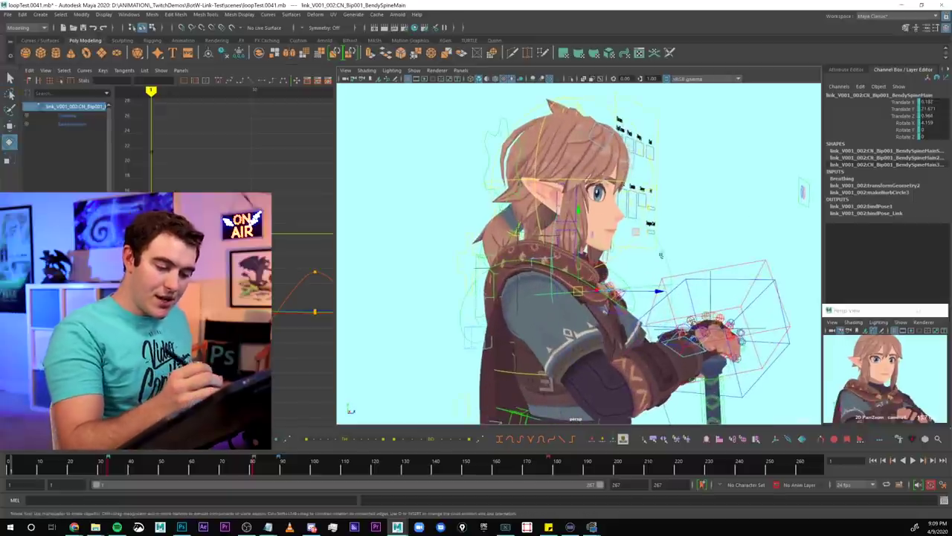
pyautogui.press('e')
pyautogui.moveTo(634, 240); pyautogui.dragTo(628, 309)
pyautogui.hotkey('ctrl', 'z')
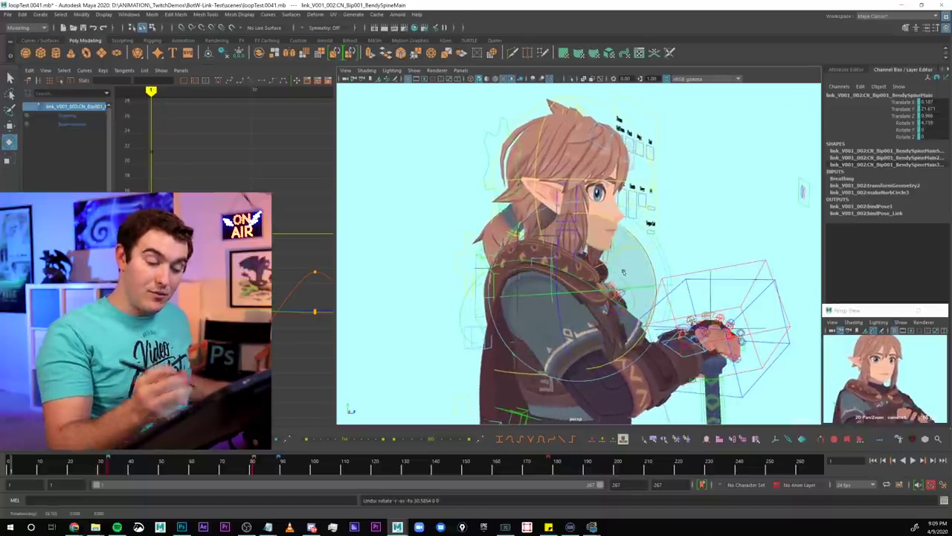
# - Play the breathing loop and scrub through the spine control's cycling curves in the Graph Editor
pyautogui.hotkey('alt', 'v')
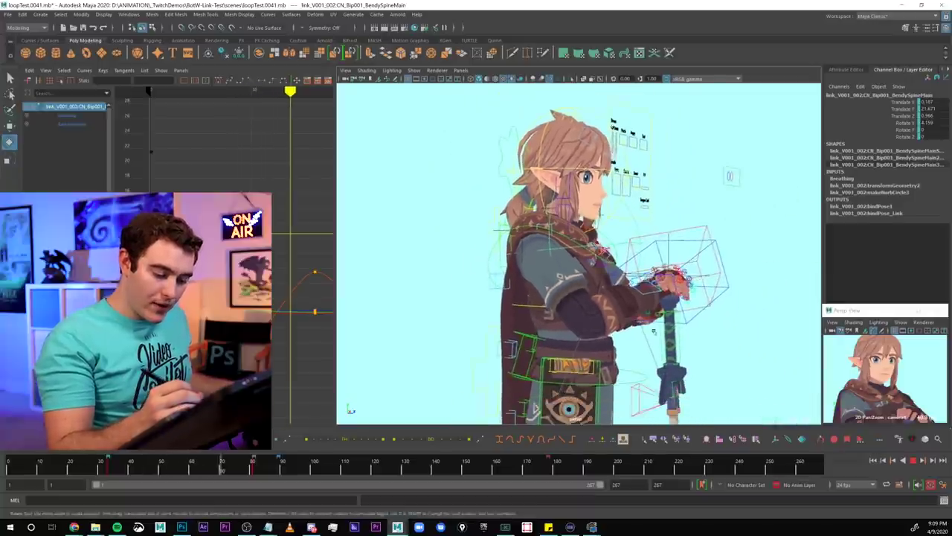
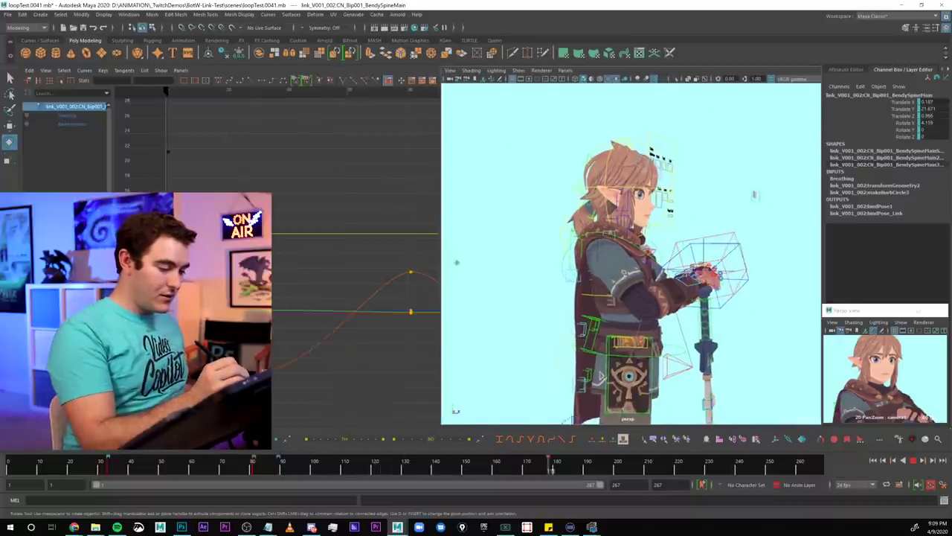
pyautogui.moveTo(236, 93); pyautogui.dragTo(185, 92)
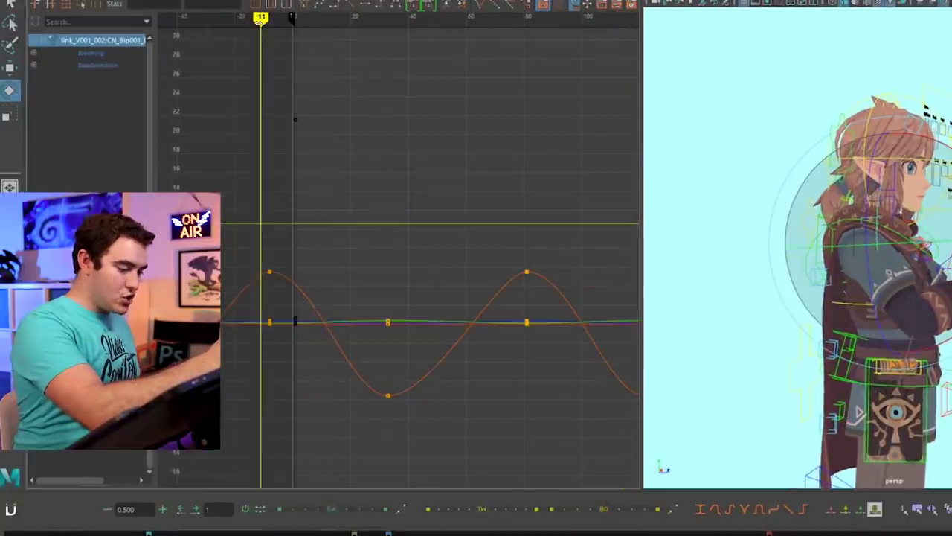
pyautogui.moveTo(261, 19); pyautogui.dragTo(476, 27)
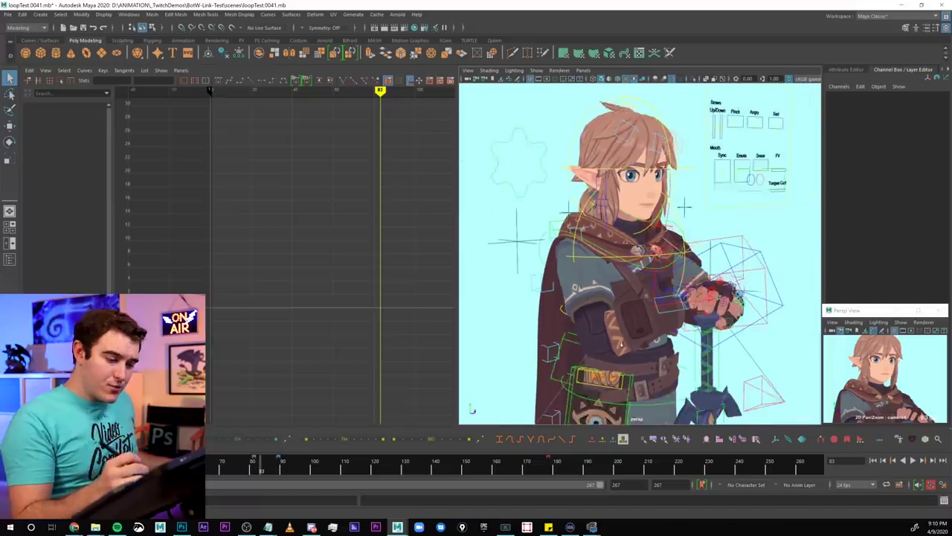
# - View the character from the front and try rotating both clavicle controls at frame 82
pyautogui.keyDown('alt'); pyautogui.moveTo(621, 345); pyautogui.dragTo(550, 335); pyautogui.keyUp('alt')
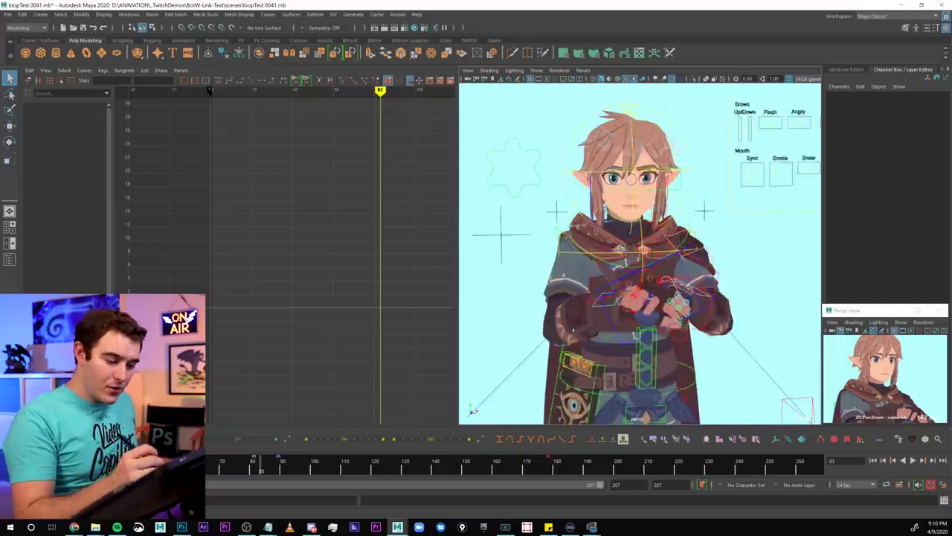
pyautogui.keyDown('alt'); pyautogui.moveTo(550, 334); pyautogui.dragTo(595, 312, button='right'); pyautogui.keyUp('alt')
pyautogui.keyDown('alt'); pyautogui.moveTo(595, 312); pyautogui.dragTo(642, 269); pyautogui.keyUp('alt')
pyautogui.click(644, 273)
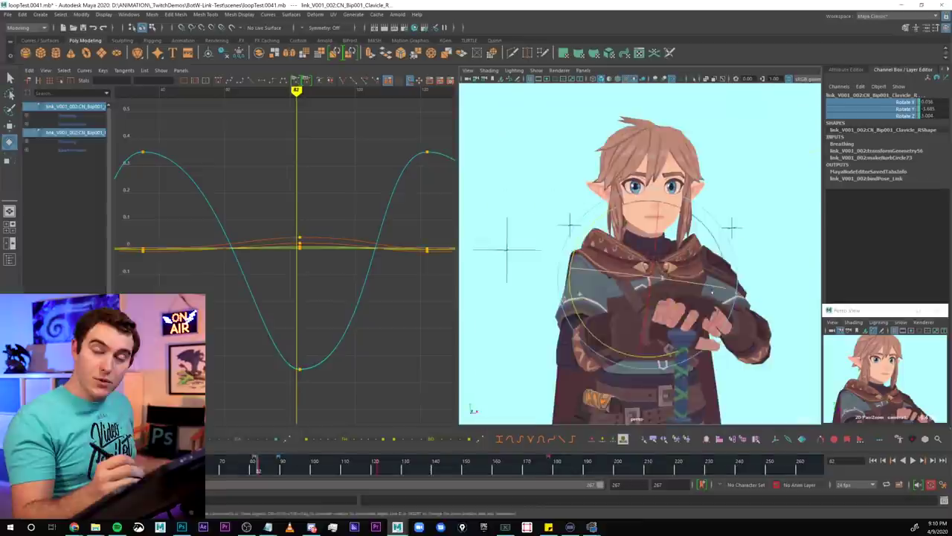
pyautogui.hotkey('ctrl', 'z')
pyautogui.keyDown('alt'); pyautogui.moveTo(690, 250); pyautogui.dragTo(680, 225); pyautogui.keyUp('alt')
pyautogui.hotkey('ctrl', 'z')
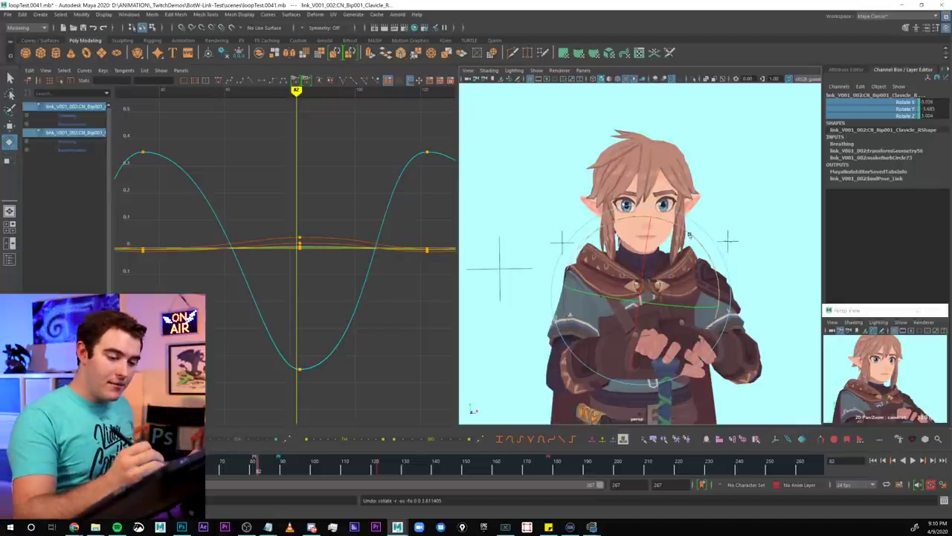
pyautogui.moveTo(686, 230); pyautogui.dragTo(682, 233)
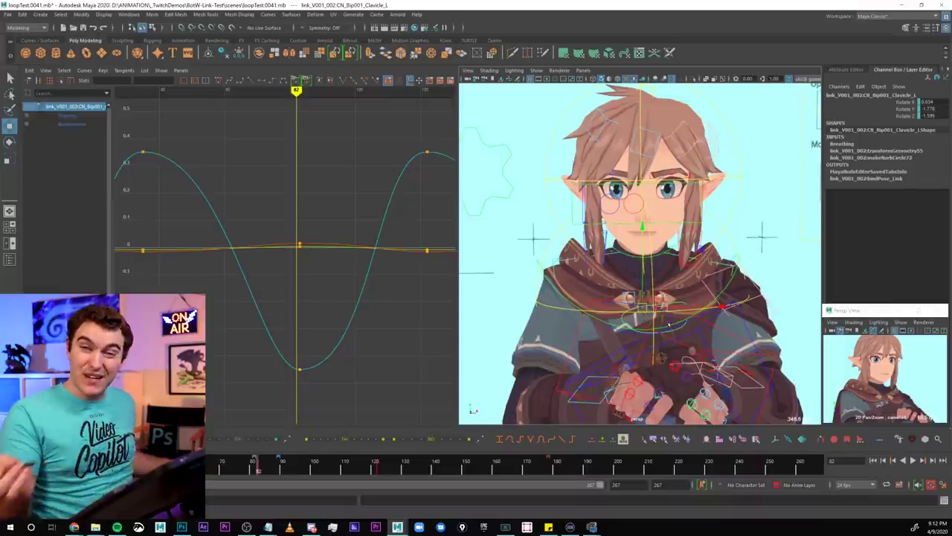
# - Examine the left clavicle control's transform attributes in the Attribute Editor
pyautogui.hotkey('ctrl', 'a')
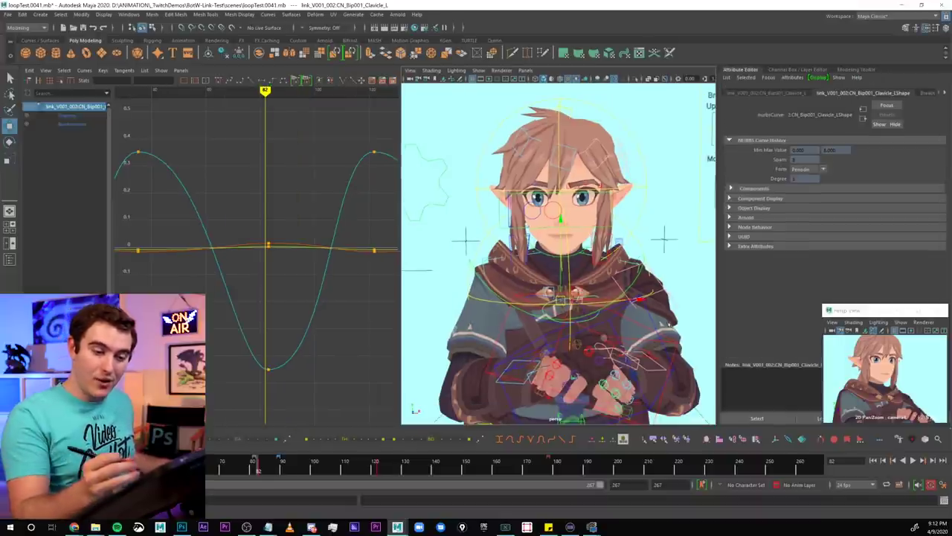
pyautogui.click(776, 96)
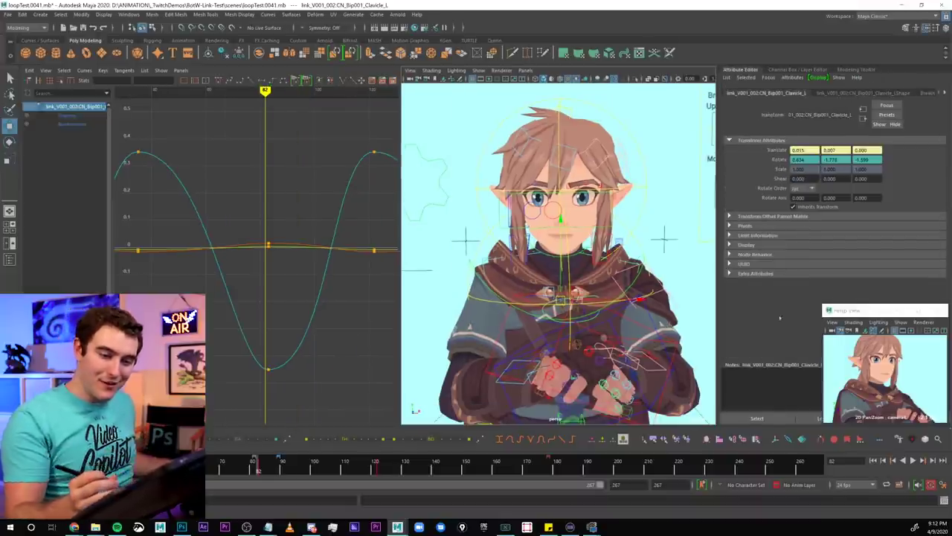
pyautogui.hotkey('ctrl', 'a')
pyautogui.press('q')
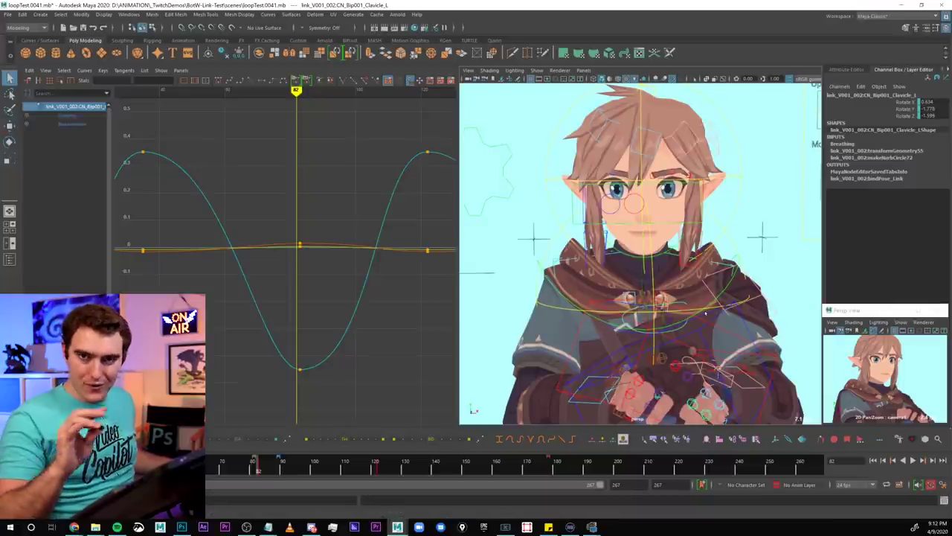
# - Select locator5 beside the left shoulder and arrange its node next to the CN_Bip001_Clavicle_L node in the Node Editor
pyautogui.click(762, 249)
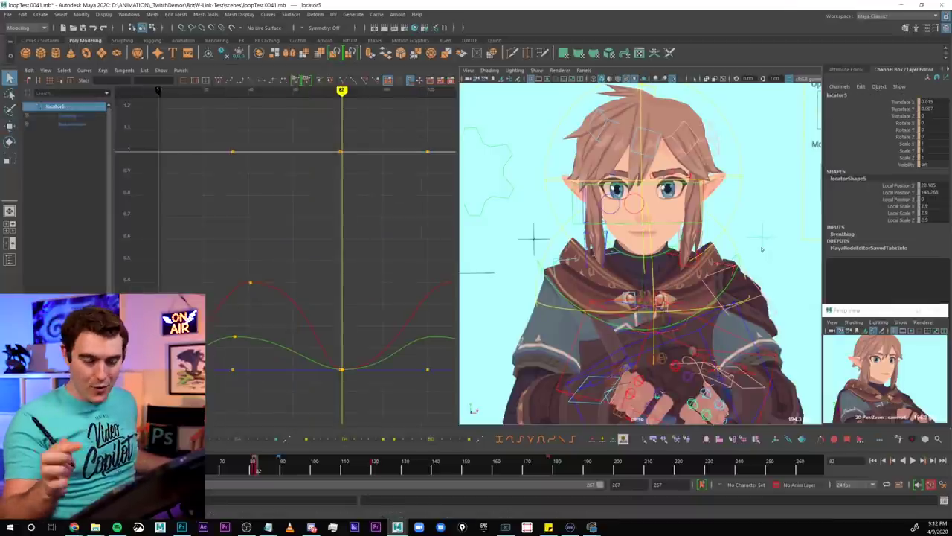
pyautogui.press('w')
pyautogui.scroll(-2, 762, 249)
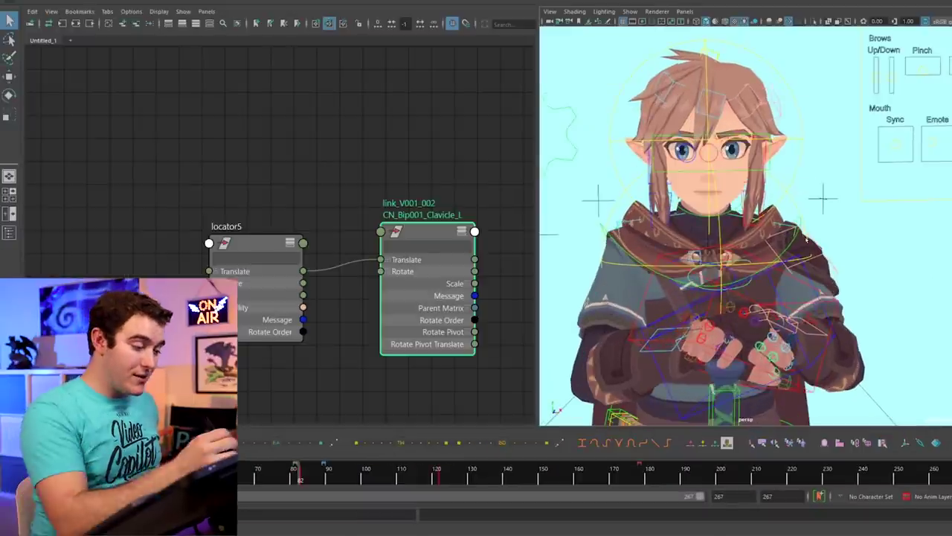
pyautogui.keyDown('alt'); pyautogui.moveTo(444, 184); pyautogui.dragTo(391, 149, button='middle'); pyautogui.keyUp('alt')
pyautogui.scroll(-1, 392, 149)
pyautogui.click(234, 201)
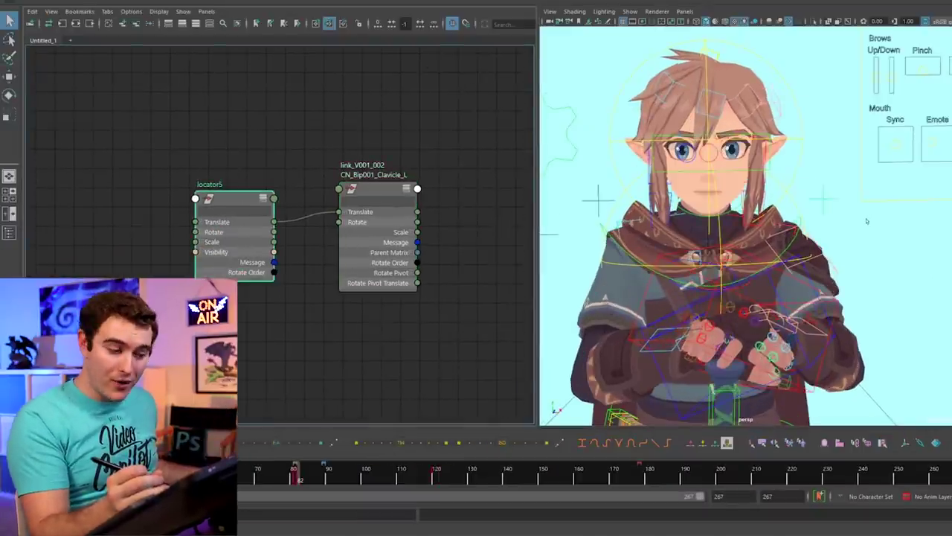
pyautogui.moveTo(228, 197); pyautogui.dragTo(185, 184)
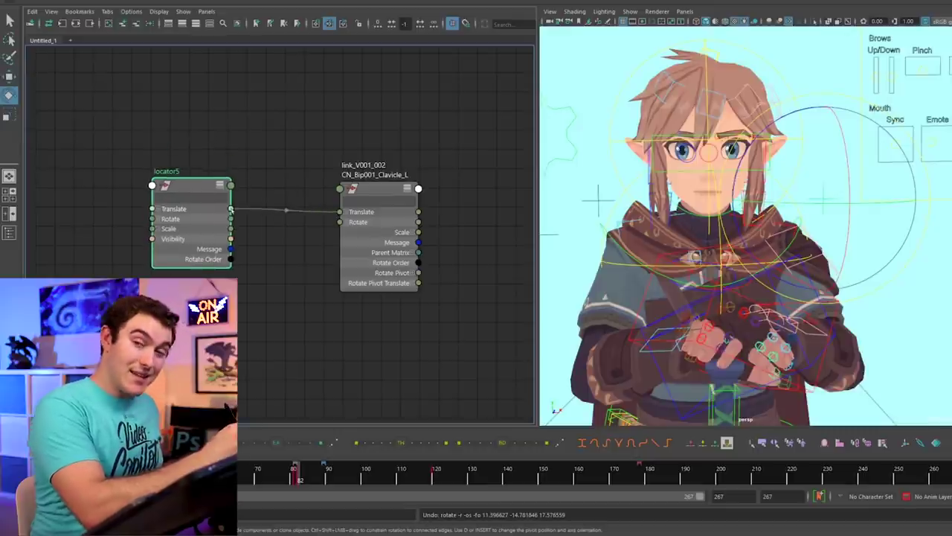
pyautogui.moveTo(375, 191)
pyautogui.mouseDown()
pyautogui.moveTo(374, 177)
pyautogui.moveTo(376, 186)
pyautogui.mouseUp()
pyautogui.moveTo(195, 188); pyautogui.dragTo(194, 185)
# - Try moving locator5 sideways and vertically to test how it drives the left clavicle's translation
pyautogui.press('w')
pyautogui.moveTo(824, 199); pyautogui.dragTo(897, 197)
pyautogui.moveTo(817, 170)
pyautogui.mouseDown()
pyautogui.moveTo(818, 159)
pyautogui.moveTo(822, 177)
pyautogui.mouseUp()
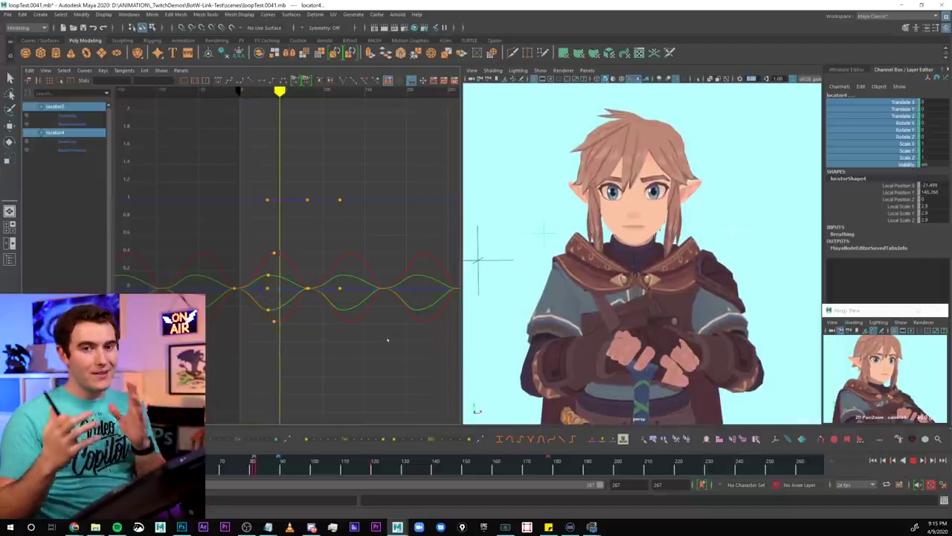
# - Select the translation keys of locator4 and locator5 in the Graph Editor and scale up their breathing curves
pyautogui.moveTo(206, 189); pyautogui.dragTo(389, 400)
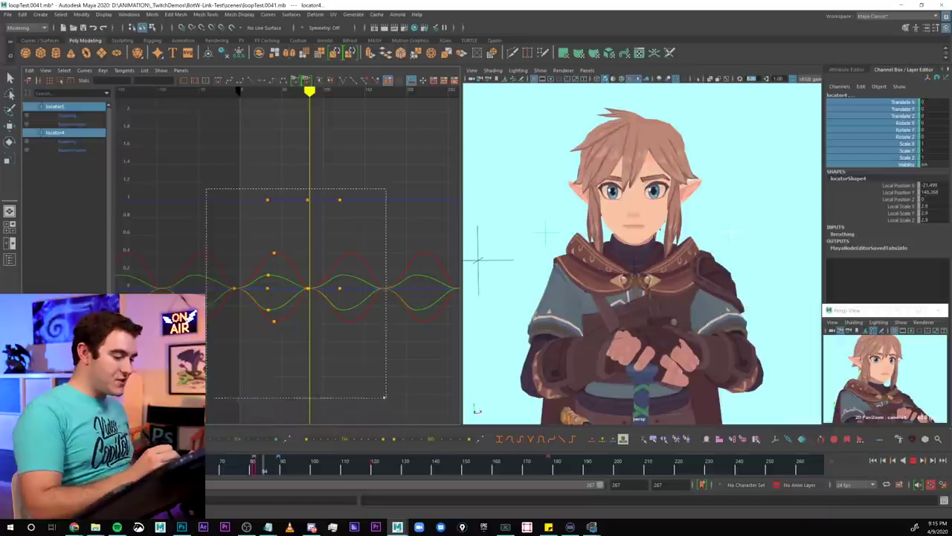
pyautogui.moveTo(219, 225); pyautogui.dragTo(399, 375)
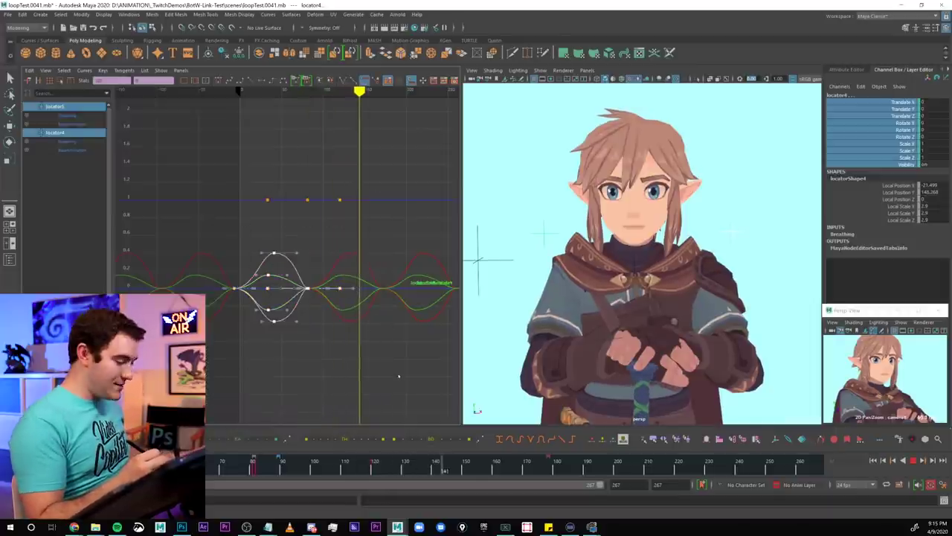
pyautogui.press('f')
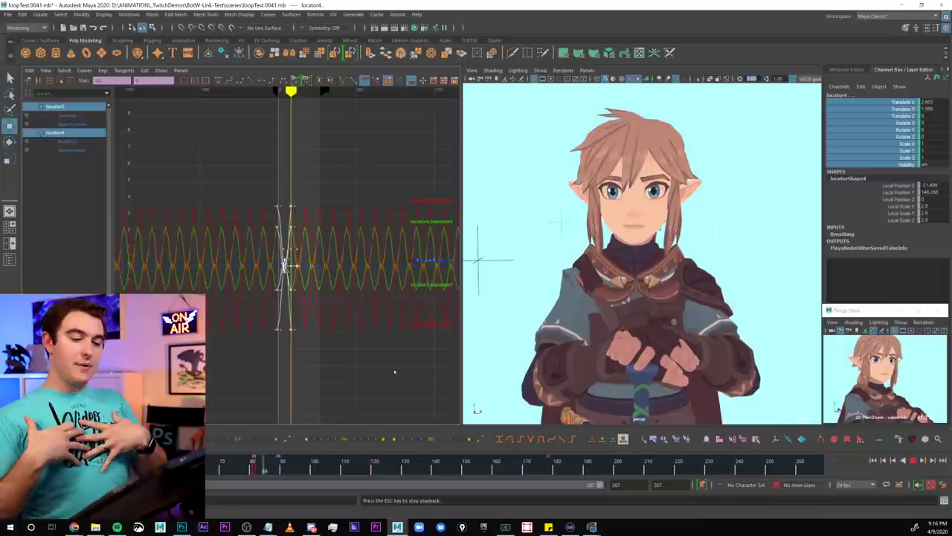
# - Scale up the BendySpineMain control's selected breathing keys at frame 1 and play back the exaggerated motion from the side
pyautogui.keyDown('alt'); pyautogui.moveTo(643, 323); pyautogui.dragTo(691, 361); pyautogui.keyUp('alt')
pyautogui.hotkey('alt', '1')
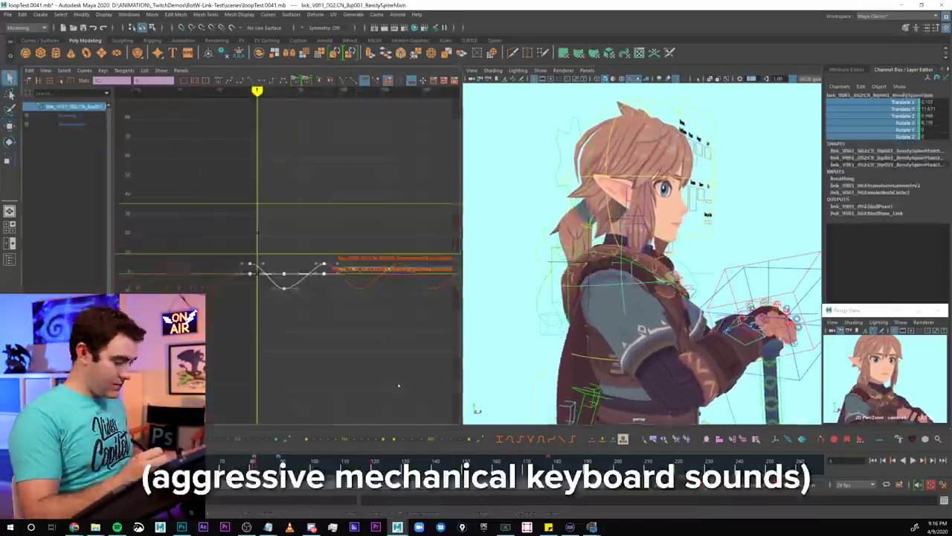
pyautogui.hotkey('alt', 'Up')
pyautogui.hotkey('alt', 'Up')
pyautogui.hotkey('alt', 'Up')
pyautogui.hotkey('alt', 'Up')
pyautogui.hotkey('alt', 'Up')
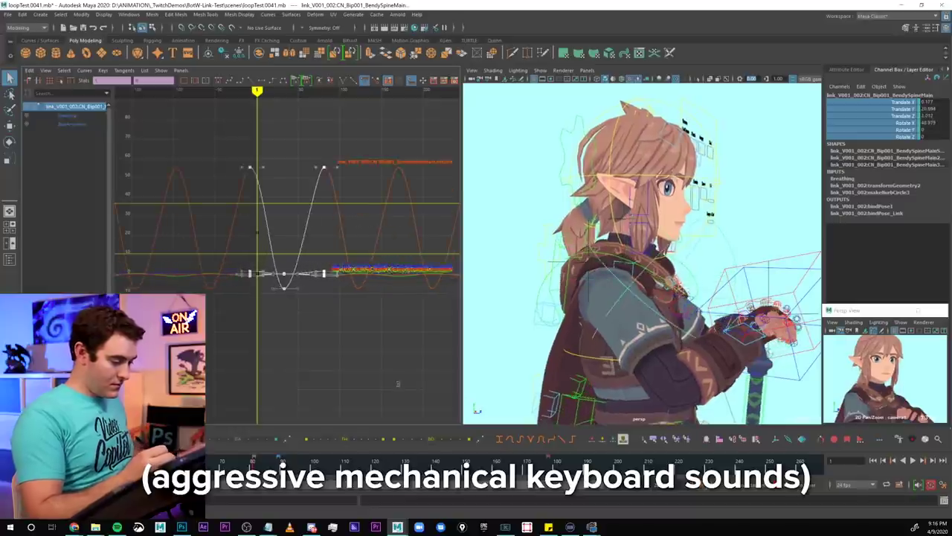
pyautogui.hotkey('alt', 'v')
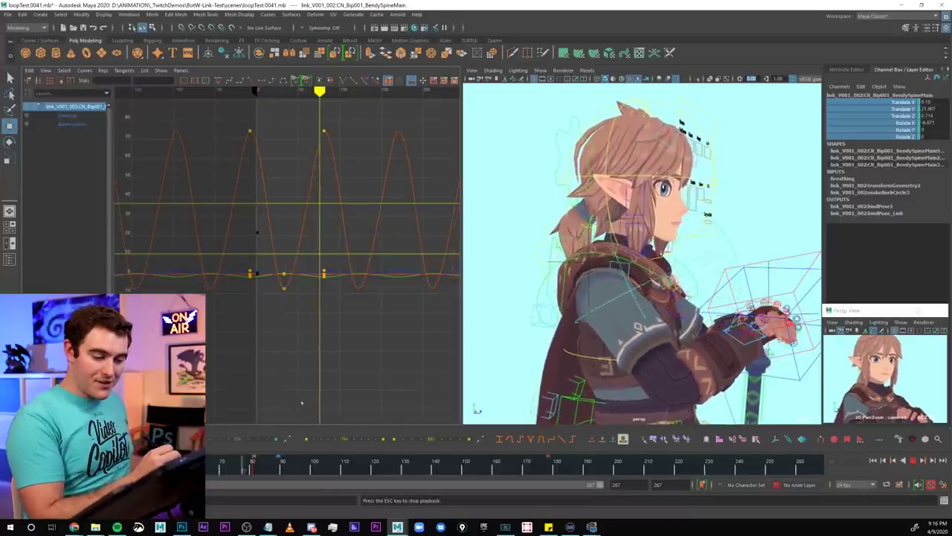
pyautogui.keyDown('alt'); pyautogui.moveTo(736, 350); pyautogui.dragTo(683, 348, button='right'); pyautogui.keyUp('alt')
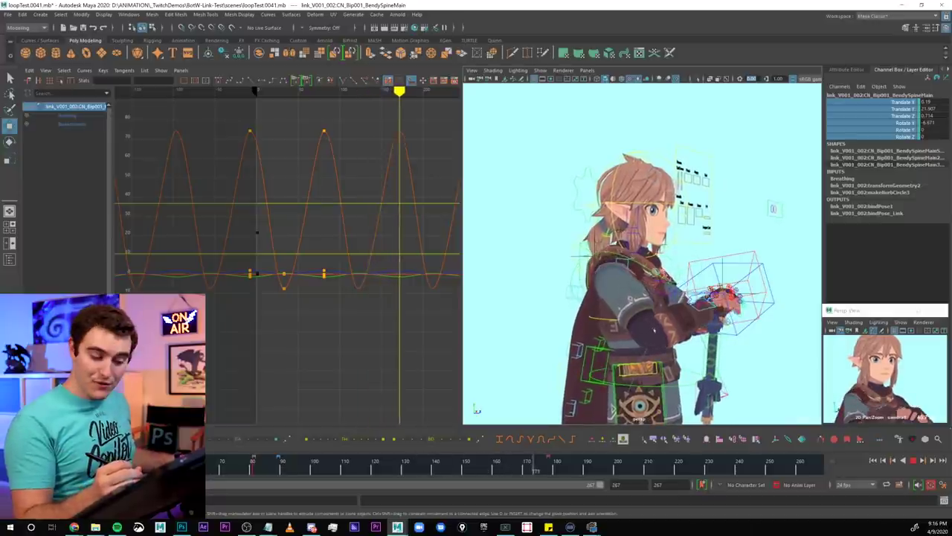
pyautogui.hotkey('alt', '1')
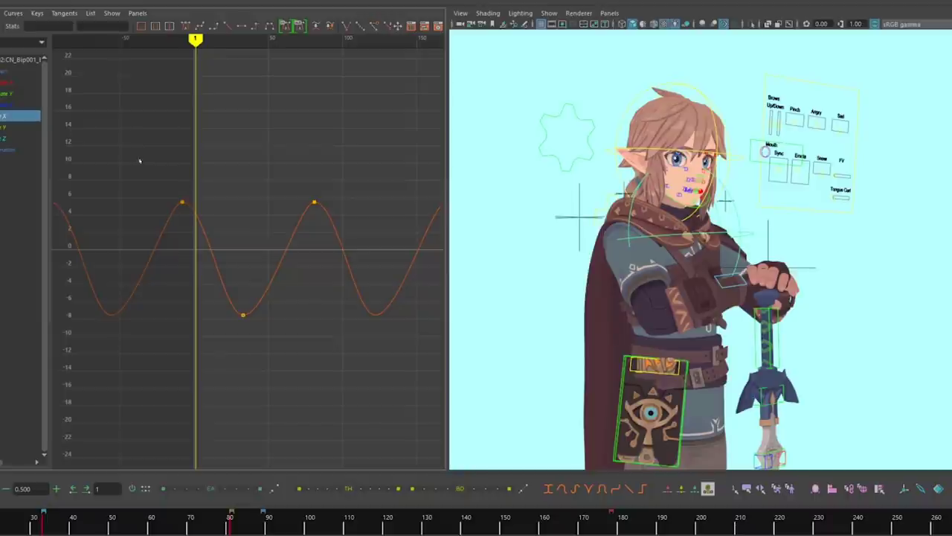
# - Copy the rotation breathing keys onto locator6's Translate Y curve and make the curve cycle before and after its keys
pyautogui.moveTo(141, 162); pyautogui.dragTo(363, 422)
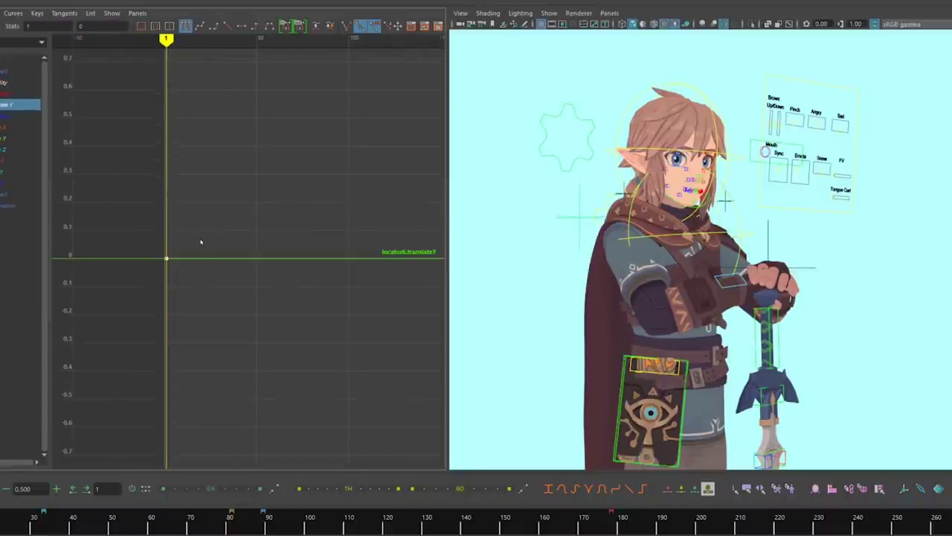
pyautogui.press('f')
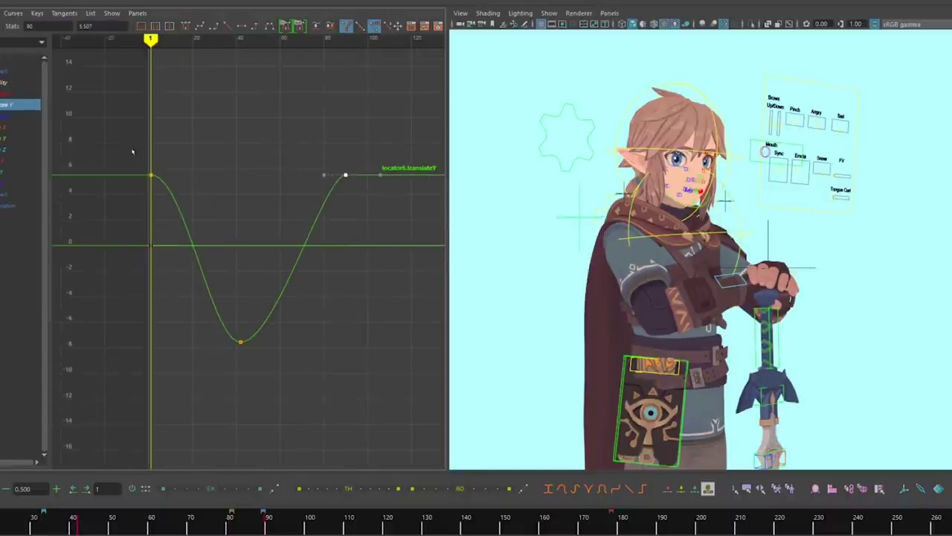
pyautogui.moveTo(374, 384); pyautogui.dragTo(373, 384)
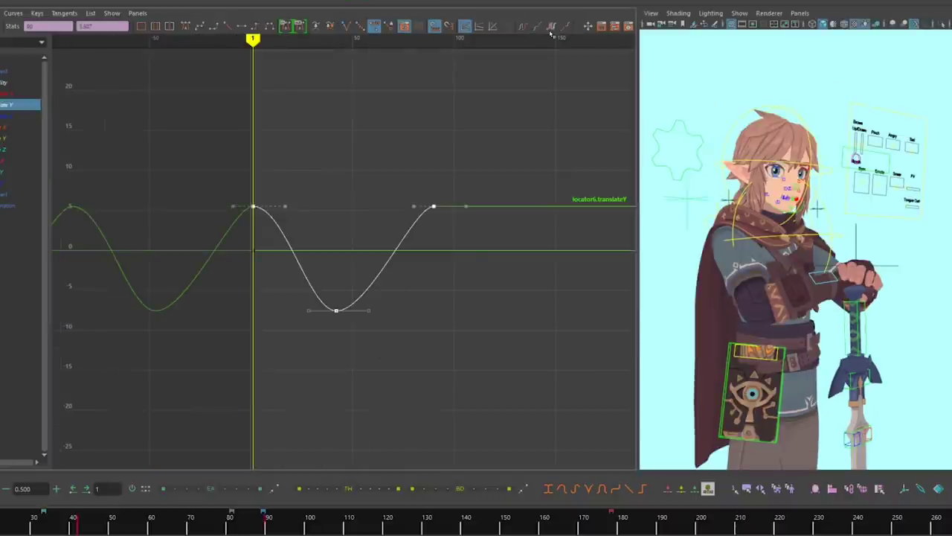
pyautogui.scroll(-1, 450, 145)
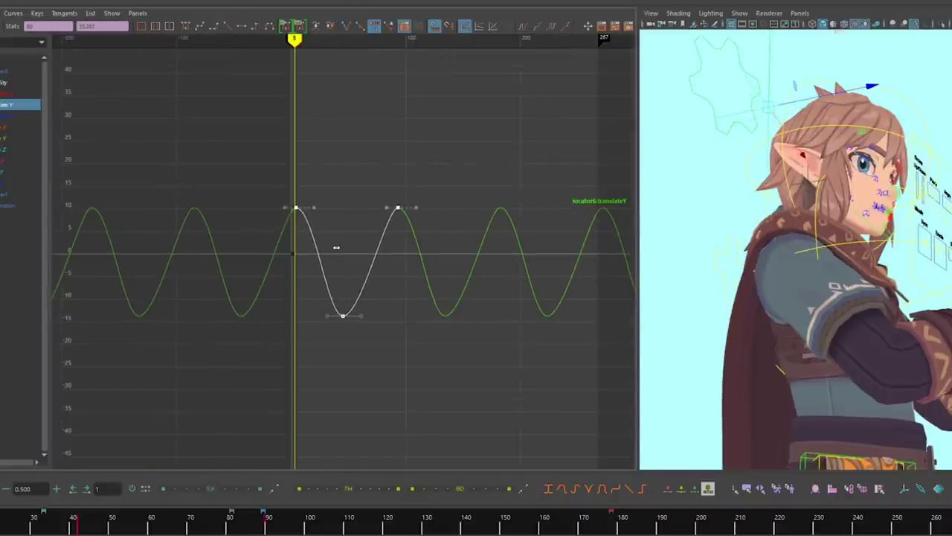
# - Offset locator6's selected Translate Y keys slightly in time and rescale their values in the Graph Editor
pyautogui.moveTo(336, 247)
pyautogui.keyDown('shift'); pyautogui.mouseDown(button='middle')
pyautogui.moveTo(348, 246)
pyautogui.moveTo(333, 247)
pyautogui.mouseUp(button='middle'); pyautogui.keyUp('shift')
pyautogui.press('r')
pyautogui.keyDown('shift'); pyautogui.moveTo(339, 255); pyautogui.dragTo(345, 308, button='middle'); pyautogui.keyUp('shift')
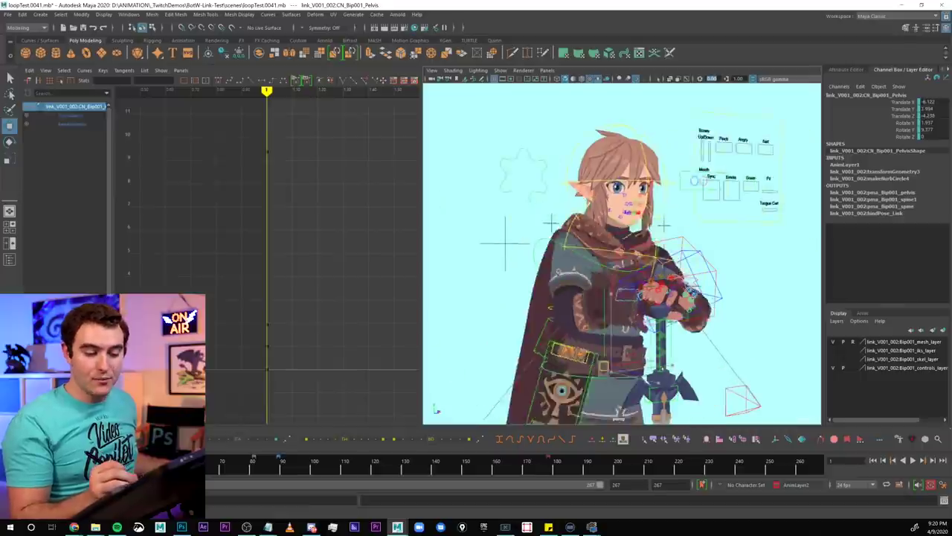
# - Try moving the CN_Bip001_Pelvis control down and sideways, and undo the move
pyautogui.moveTo(608, 325); pyautogui.dragTo(535, 417)
pyautogui.hotkey('ctrl', 'z')
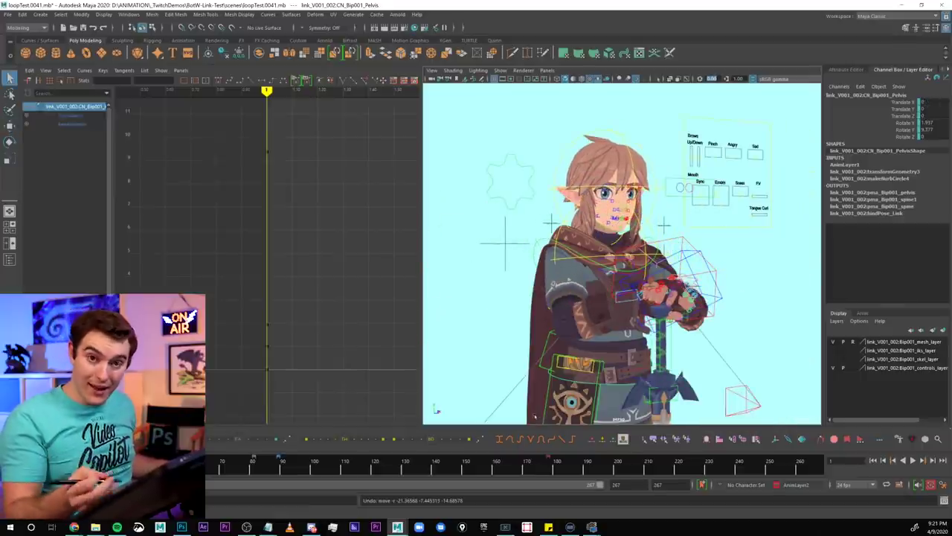
# - Select the right hand IK control and scrub through its cycling AnimLayer1 curves in the Graph Editor
pyautogui.keyDown('alt'); pyautogui.moveTo(565, 334); pyautogui.dragTo(670, 335, button='right'); pyautogui.keyUp('alt')
pyautogui.keyDown('alt'); pyautogui.moveTo(669, 335); pyautogui.dragTo(729, 328); pyautogui.keyUp('alt')
pyautogui.click(783, 330)
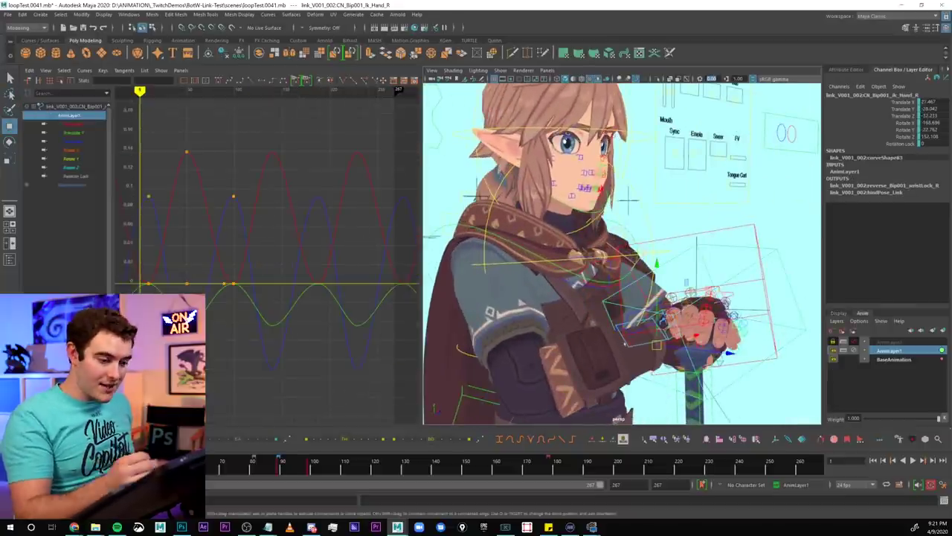
pyautogui.keyDown('alt'); pyautogui.moveTo(249, 262); pyautogui.dragTo(278, 263, button='right'); pyautogui.keyUp('alt')
pyautogui.keyDown('alt'); pyautogui.moveTo(192, 203); pyautogui.dragTo(315, 210, button='middle'); pyautogui.keyUp('alt')
pyautogui.moveTo(206, 90)
pyautogui.mouseDown()
pyautogui.moveTo(314, 93)
pyautogui.moveTo(341, 106)
pyautogui.mouseUp()
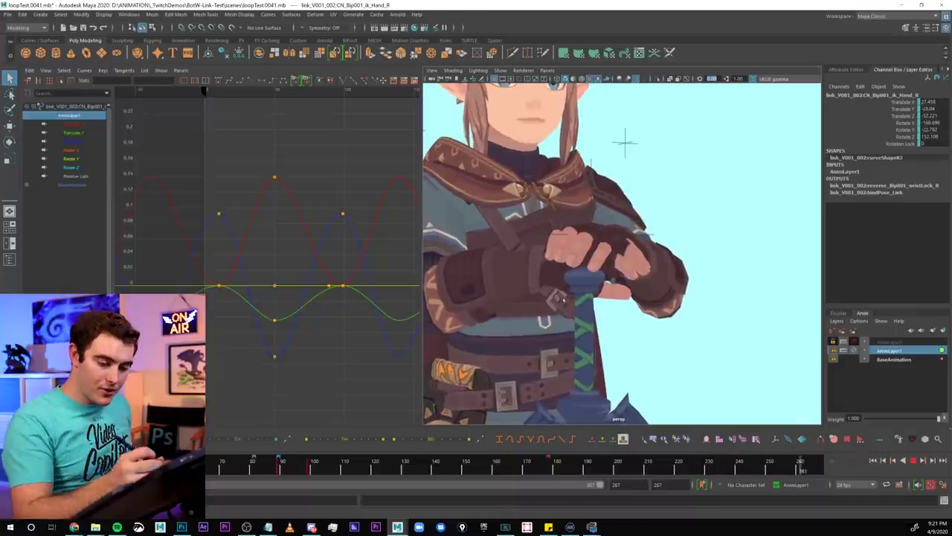
# - Examine the hands resting on the sword pommel up close during playback of the right hand's counter-animation
pyautogui.keyDown('alt'); pyautogui.moveTo(563, 299); pyautogui.dragTo(743, 351, button='right'); pyautogui.keyUp('alt')
pyautogui.keyDown('alt'); pyautogui.moveTo(744, 351); pyautogui.dragTo(733, 299, button='middle'); pyautogui.keyUp('alt')
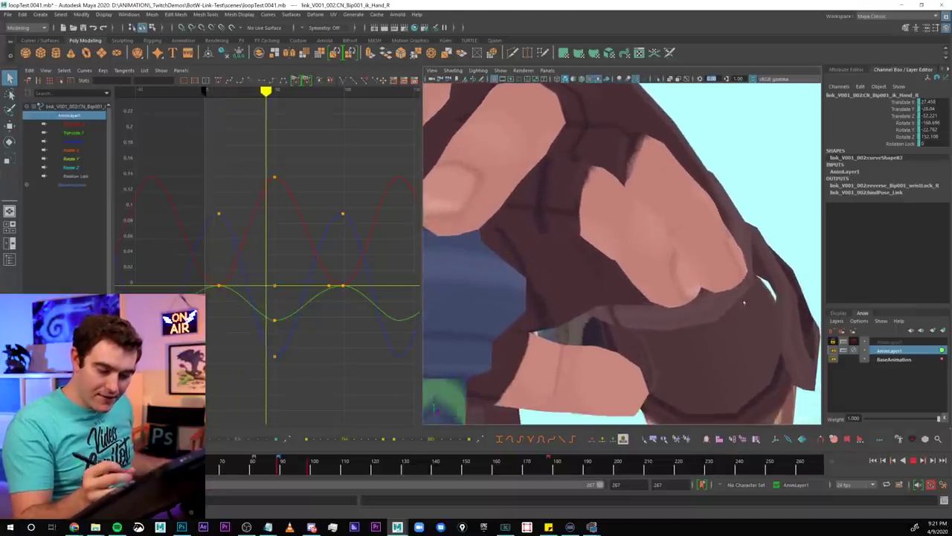
pyautogui.keyDown('alt'); pyautogui.moveTo(733, 299); pyautogui.dragTo(688, 311, button='right'); pyautogui.keyUp('alt')
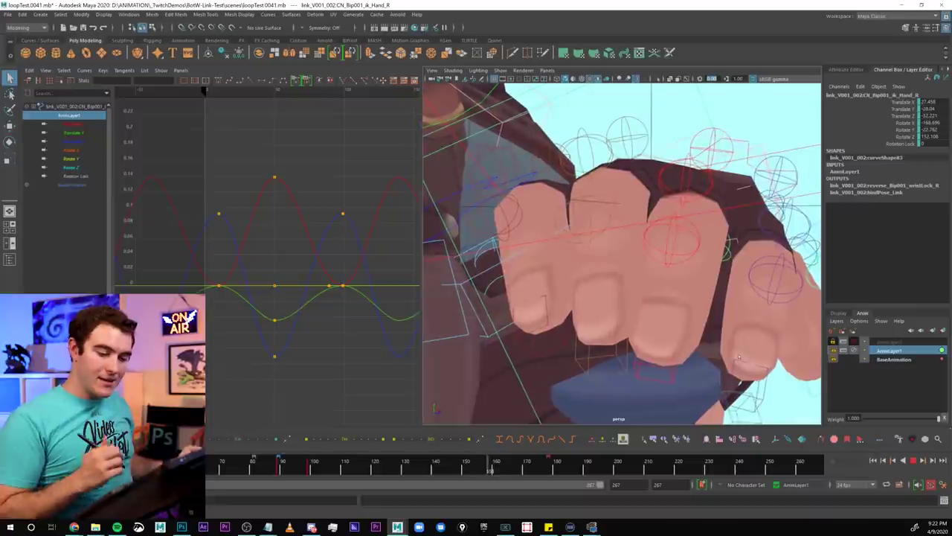
pyautogui.keyDown('alt'); pyautogui.moveTo(714, 360); pyautogui.dragTo(520, 350, button='right'); pyautogui.keyUp('alt')
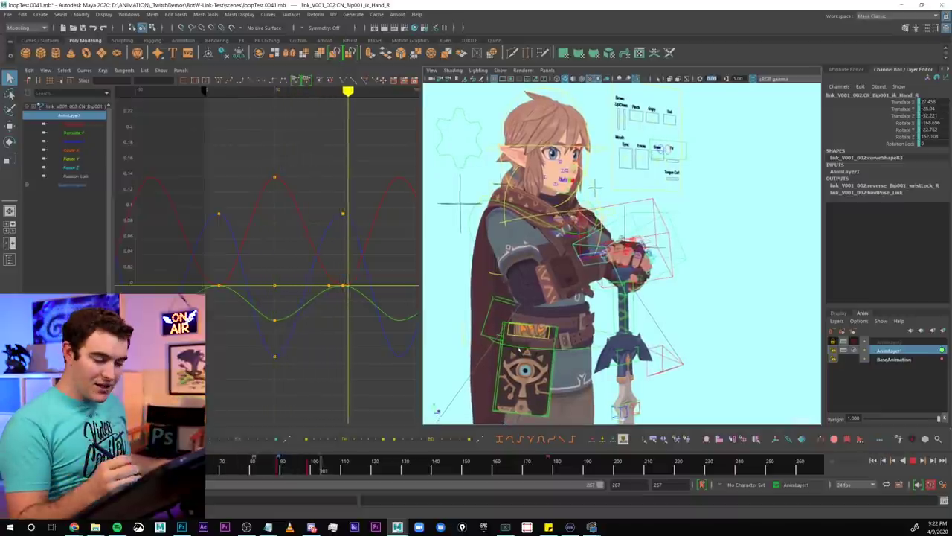
# - Select the right arm's pole vector control and play back its breathing motion with the full body in view
pyautogui.keyDown('alt'); pyautogui.moveTo(519, 349); pyautogui.dragTo(648, 291, button='middle'); pyautogui.keyUp('alt')
pyautogui.keyDown('alt'); pyautogui.moveTo(648, 291); pyautogui.dragTo(730, 305, button='right'); pyautogui.keyUp('alt')
pyautogui.keyDown('alt'); pyautogui.moveTo(670, 316); pyautogui.dragTo(610, 370, button='right'); pyautogui.keyUp('alt')
pyautogui.scroll(5, 669, 312)
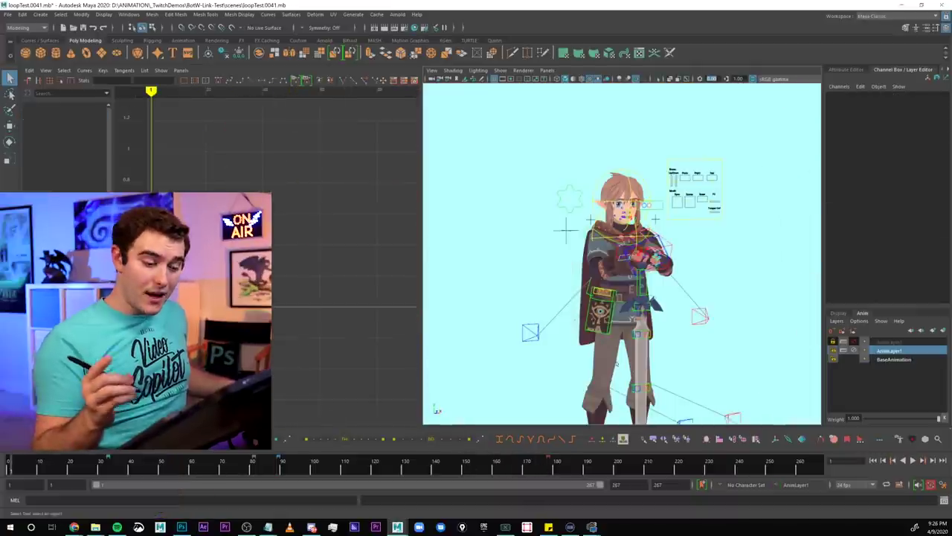
pyautogui.click(543, 316)
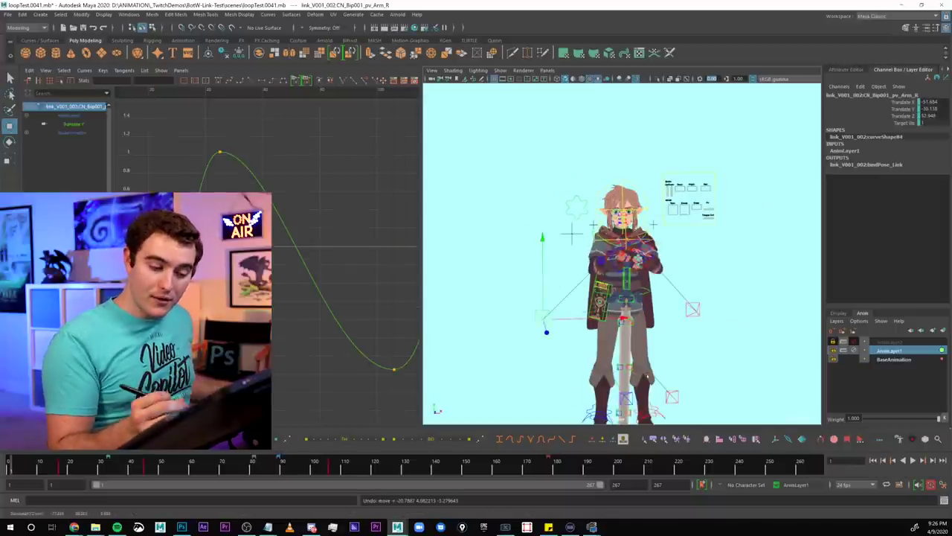
pyautogui.hotkey('alt', 'v')
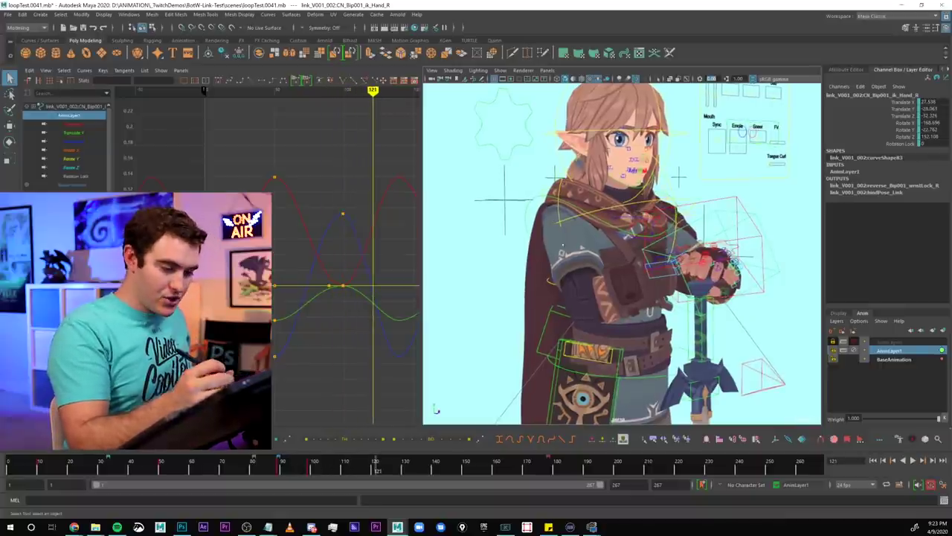
# - Select locator6 beside the right shoulder and move it slightly forward along Z to show how it drives the breathing motion
pyautogui.click(499, 209)
pyautogui.press('w')
pyautogui.keyDown('alt'); pyautogui.moveTo(499, 214); pyautogui.dragTo(476, 210, button='right'); pyautogui.keyUp('alt')
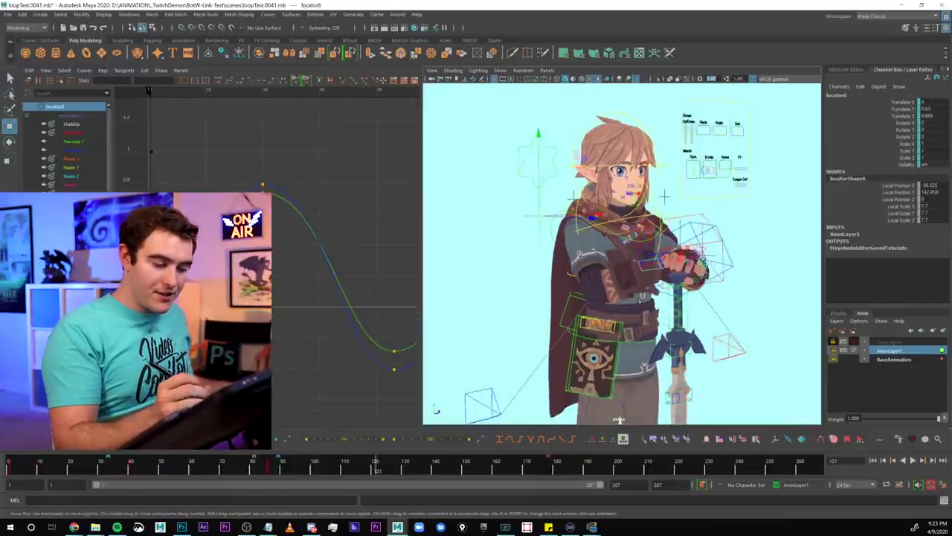
pyautogui.keyDown('alt'); pyautogui.moveTo(505, 210); pyautogui.dragTo(544, 209); pyautogui.keyUp('alt')
pyautogui.keyDown('alt'); pyautogui.moveTo(632, 287); pyautogui.dragTo(692, 287, button='right'); pyautogui.keyUp('alt')
pyautogui.keyDown('alt'); pyautogui.moveTo(692, 287); pyautogui.dragTo(709, 285); pyautogui.keyUp('alt')
pyautogui.moveTo(594, 193); pyautogui.dragTo(601, 194)
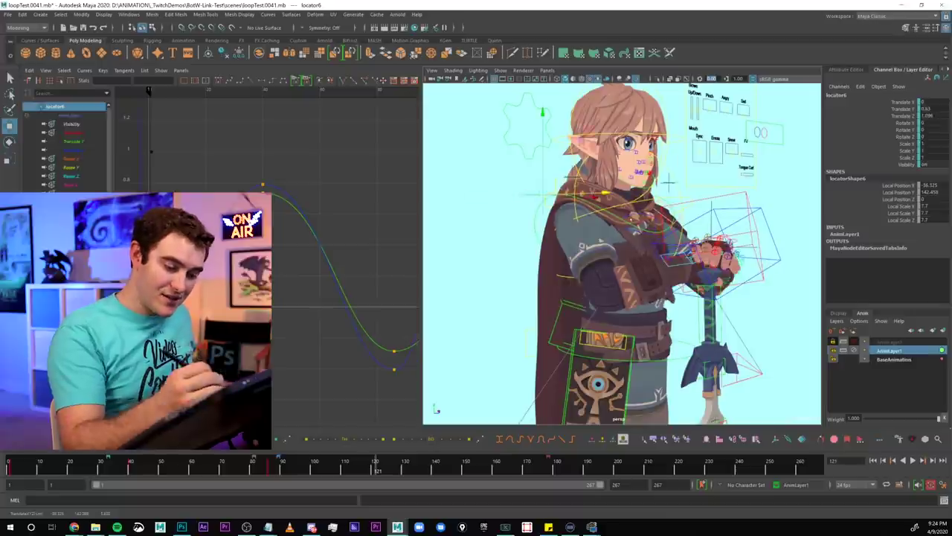
# - Look through camera1 without the rig controls and nudge locator6 back and forth along Z to judge the movement
pyautogui.keyDown('alt'); pyautogui.moveTo(667, 181); pyautogui.dragTo(699, 183); pyautogui.keyUp('alt')
pyautogui.press('space')
pyautogui.keyDown('alt'); pyautogui.moveTo(694, 277); pyautogui.dragTo(676, 298, button='middle'); pyautogui.keyUp('alt')
pyautogui.moveTo(482, 226); pyautogui.dragTo(491, 224)
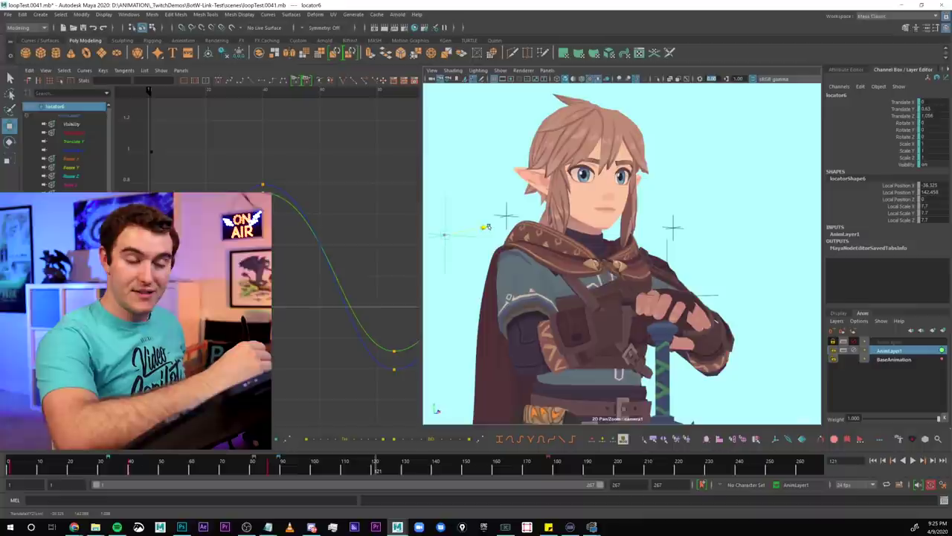
pyautogui.moveTo(494, 229); pyautogui.dragTo(487, 229)
pyautogui.keyDown('alt'); pyautogui.moveTo(619, 327); pyautogui.dragTo(663, 329, button='right'); pyautogui.keyUp('alt')
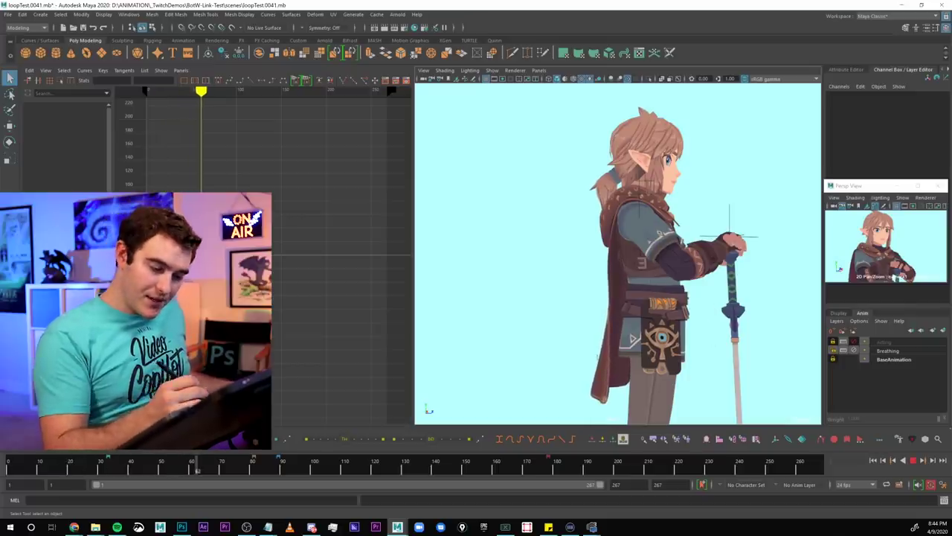
# - Review the looping breathing playback from the side and three-quarter views, and hide the rig's control curves
pyautogui.keyDown('alt'); pyautogui.moveTo(597, 357); pyautogui.dragTo(602, 308, button='middle'); pyautogui.keyUp('alt')
pyautogui.keyDown('alt'); pyautogui.moveTo(602, 308); pyautogui.dragTo(671, 328, button='right'); pyautogui.keyUp('alt')
pyautogui.keyDown('alt'); pyautogui.moveTo(672, 328); pyautogui.dragTo(678, 293, button='middle'); pyautogui.keyUp('alt')
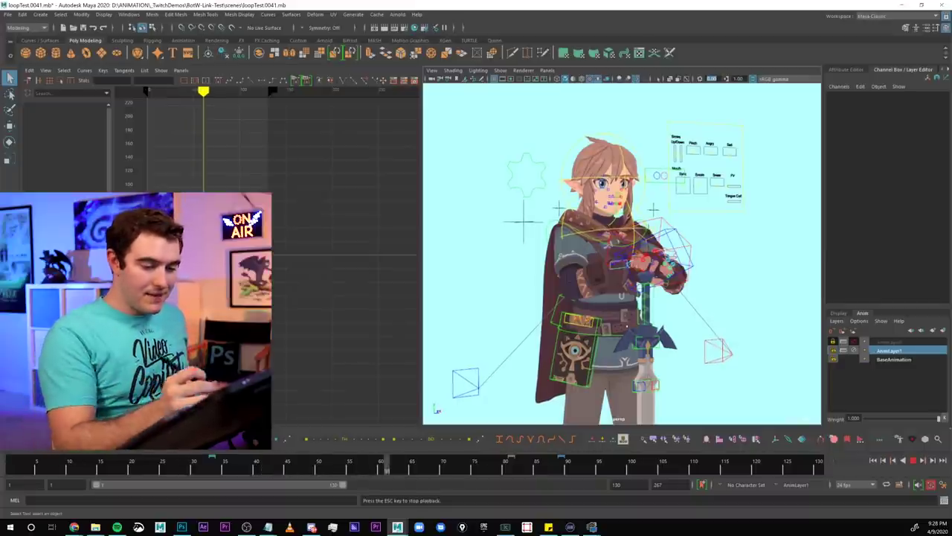
pyautogui.keyDown('alt'); pyautogui.moveTo(677, 315); pyautogui.dragTo(654, 316); pyautogui.keyUp('alt')
pyautogui.keyDown('alt'); pyautogui.moveTo(655, 316); pyautogui.dragTo(691, 332, button='right'); pyautogui.keyUp('alt')
pyautogui.hotkey('alt', '1')
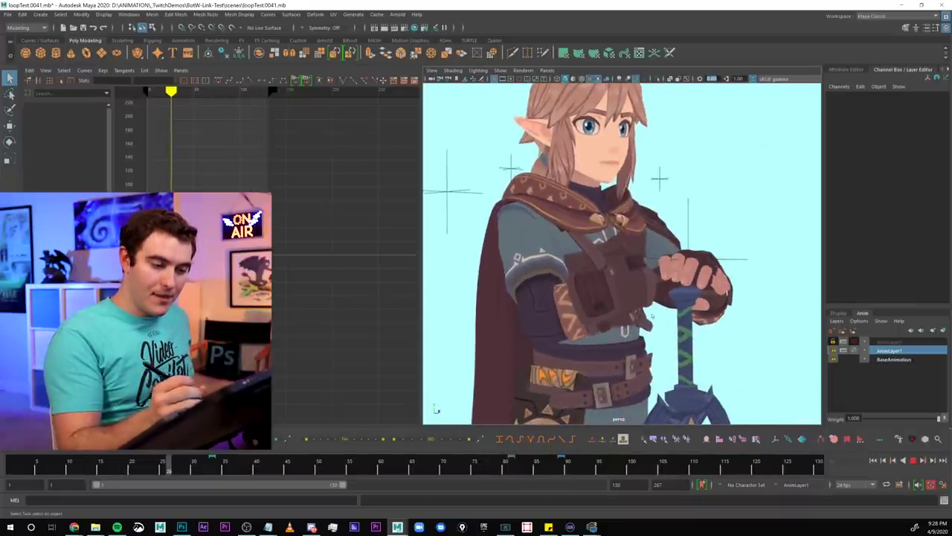